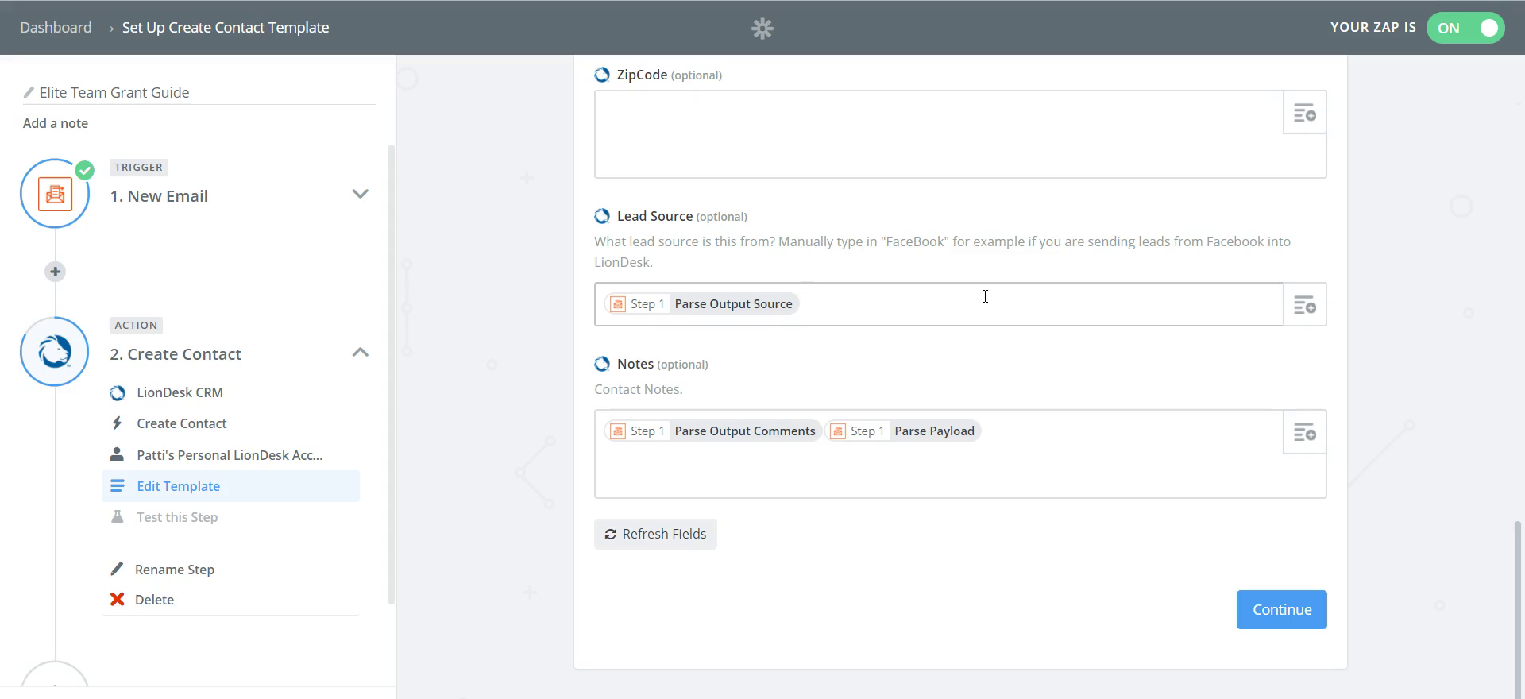
# Examine the parsed email fields available for the Lead Source field of the Create Contact template
pyautogui.click(1304, 305)
pyautogui.click(1304, 305)
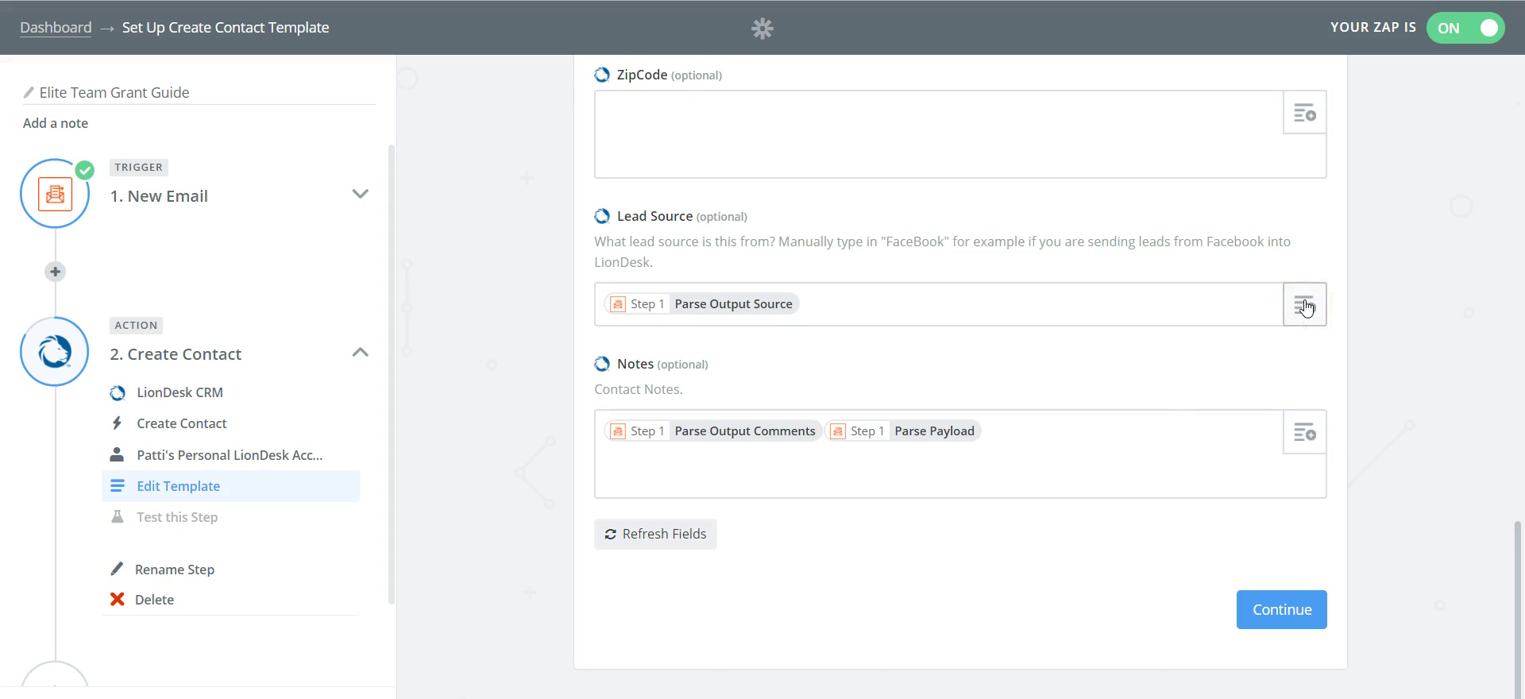
pyautogui.moveTo(1322, 319); pyautogui.dragTo(1321, 482)
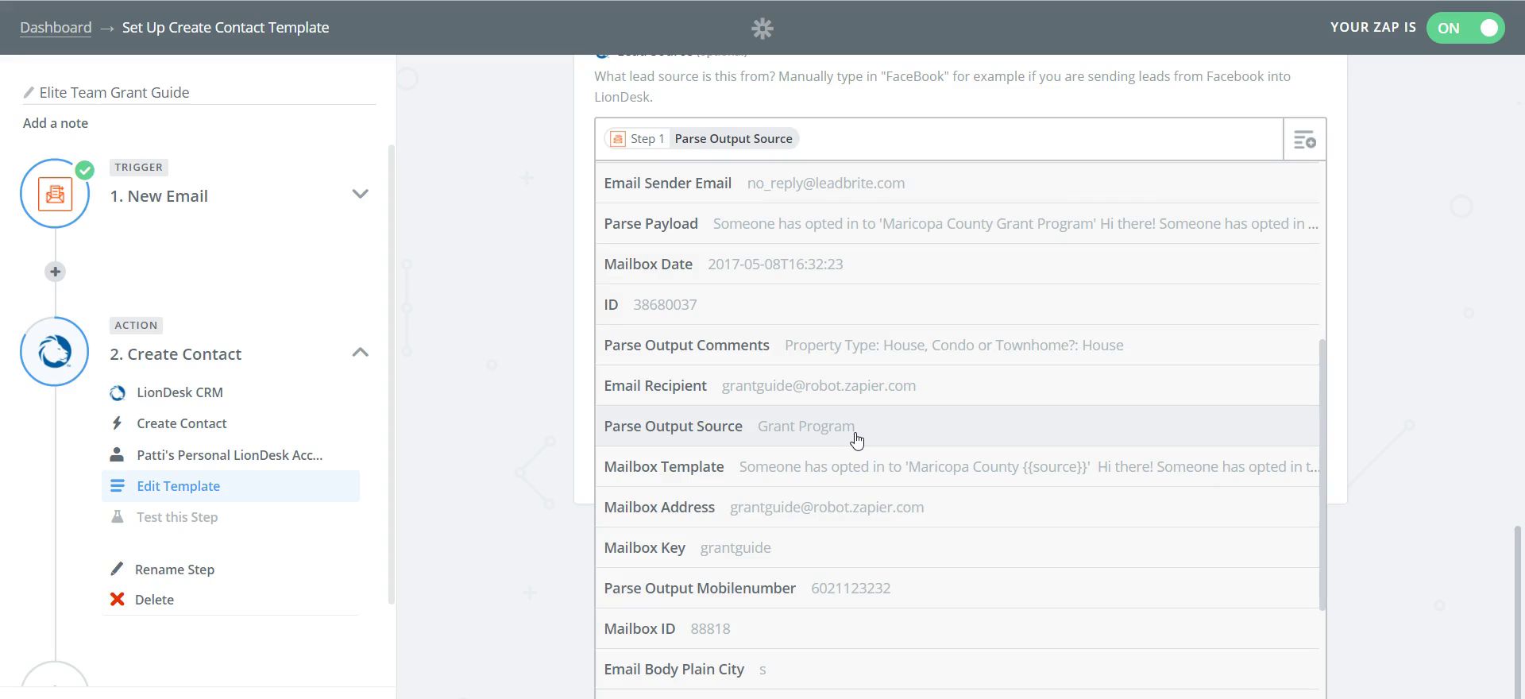
pyautogui.click(1442, 234)
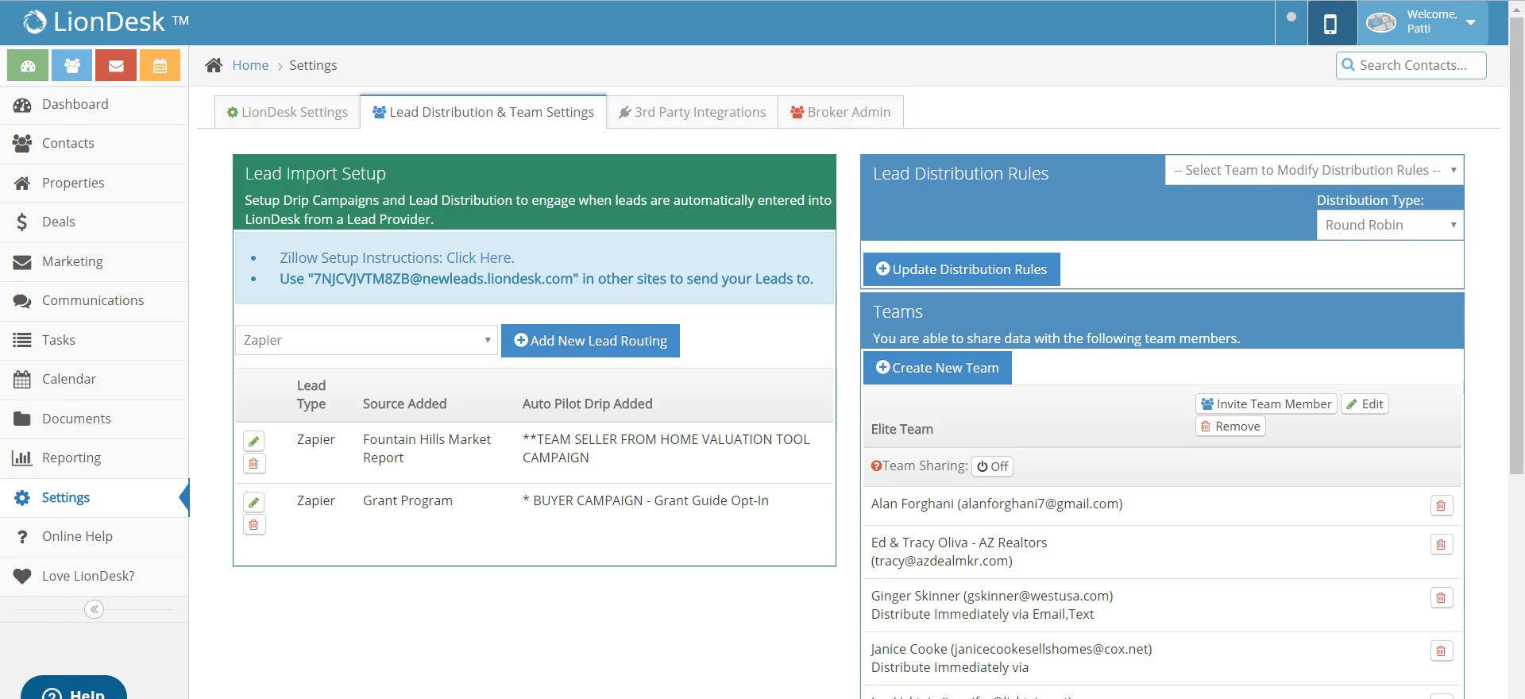
# Look up the Grant Program entry among the lead sources in the LionDesk settings
pyautogui.click(74, 507)
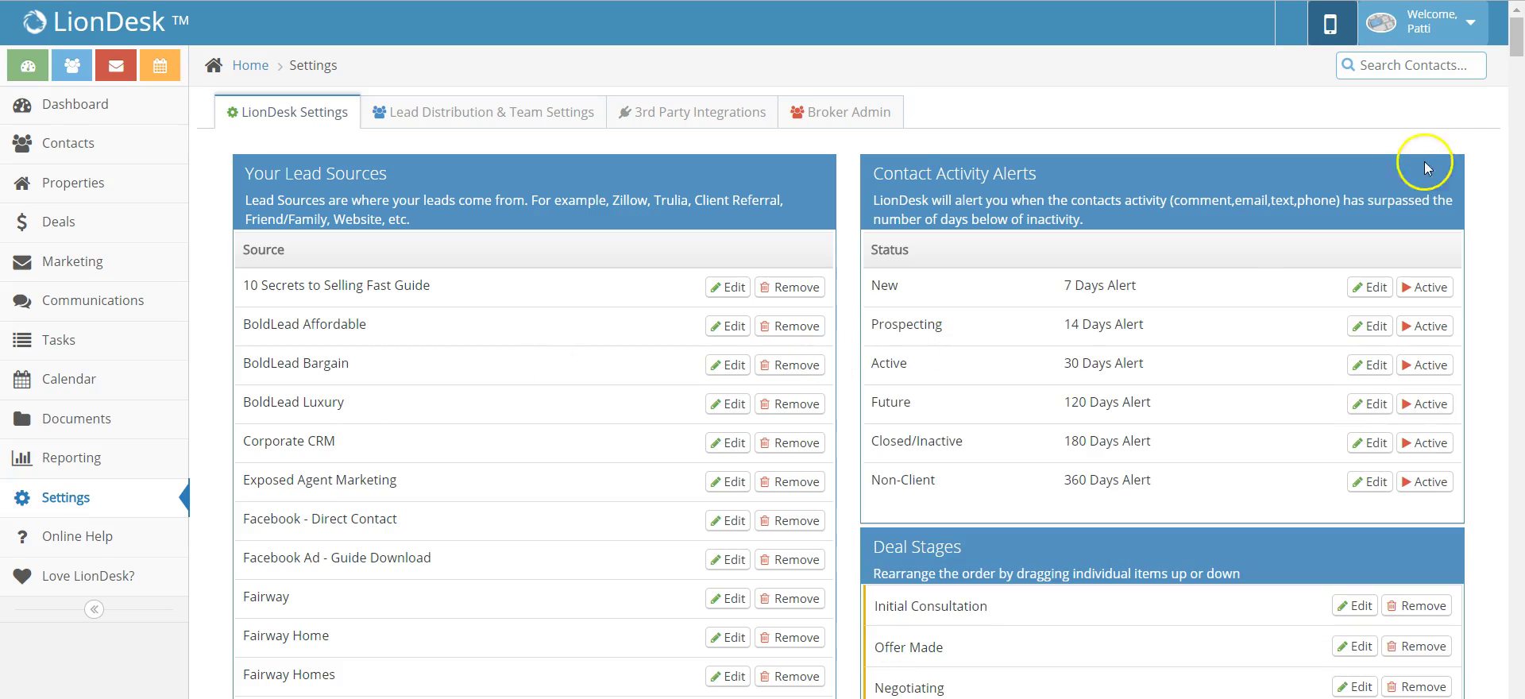
pyautogui.moveTo(1515, 40); pyautogui.dragTo(1516, 77)
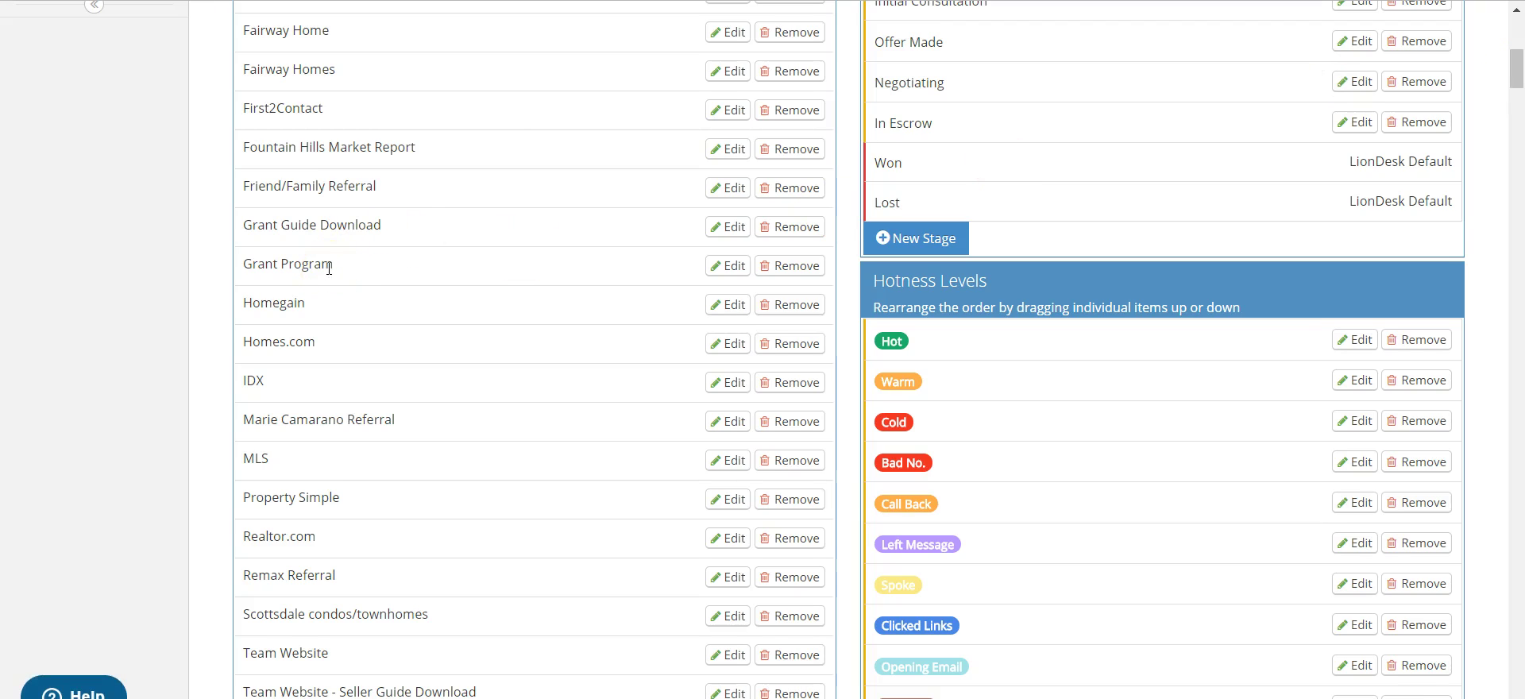
pyautogui.moveTo(1516, 77); pyautogui.dragTo(1516, 36)
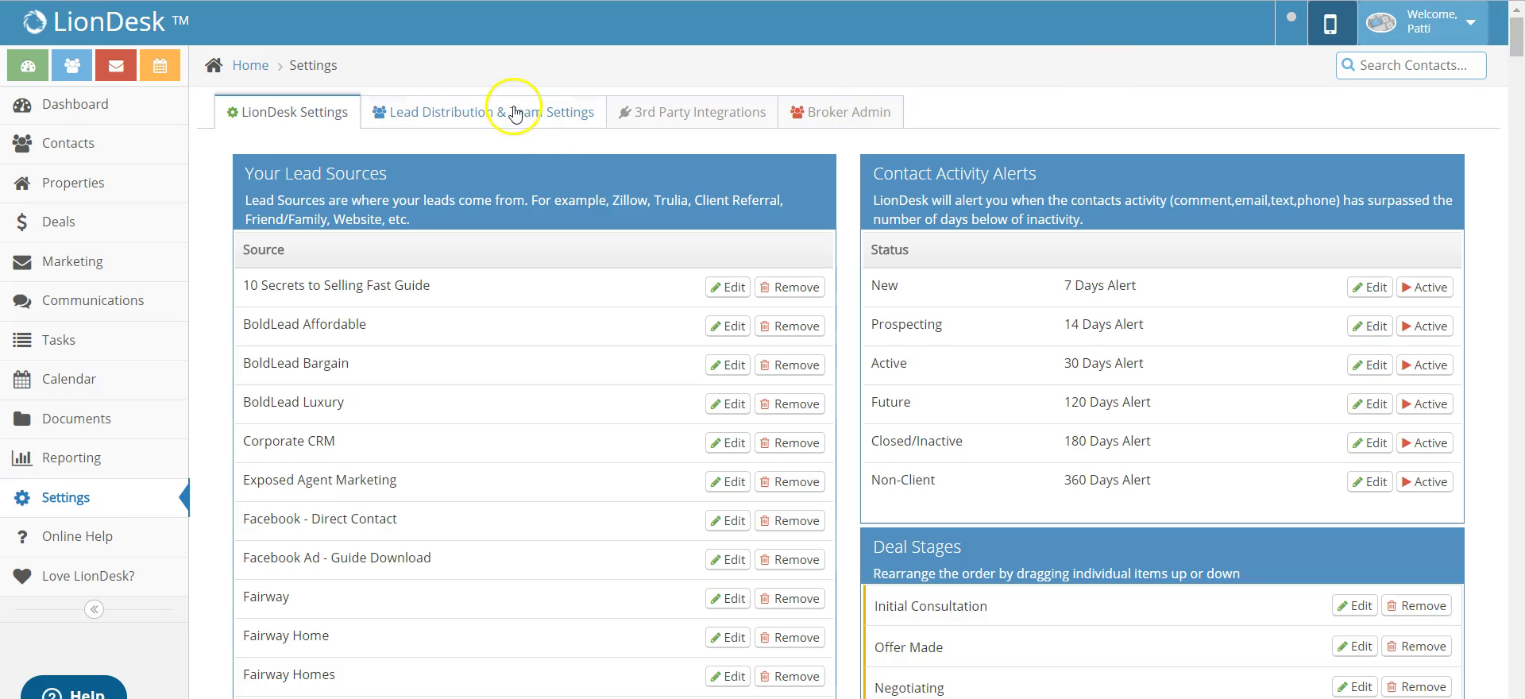
# Start a new lead routing in the lead import setup with Zapier as the lead source provider
pyautogui.click(515, 113)
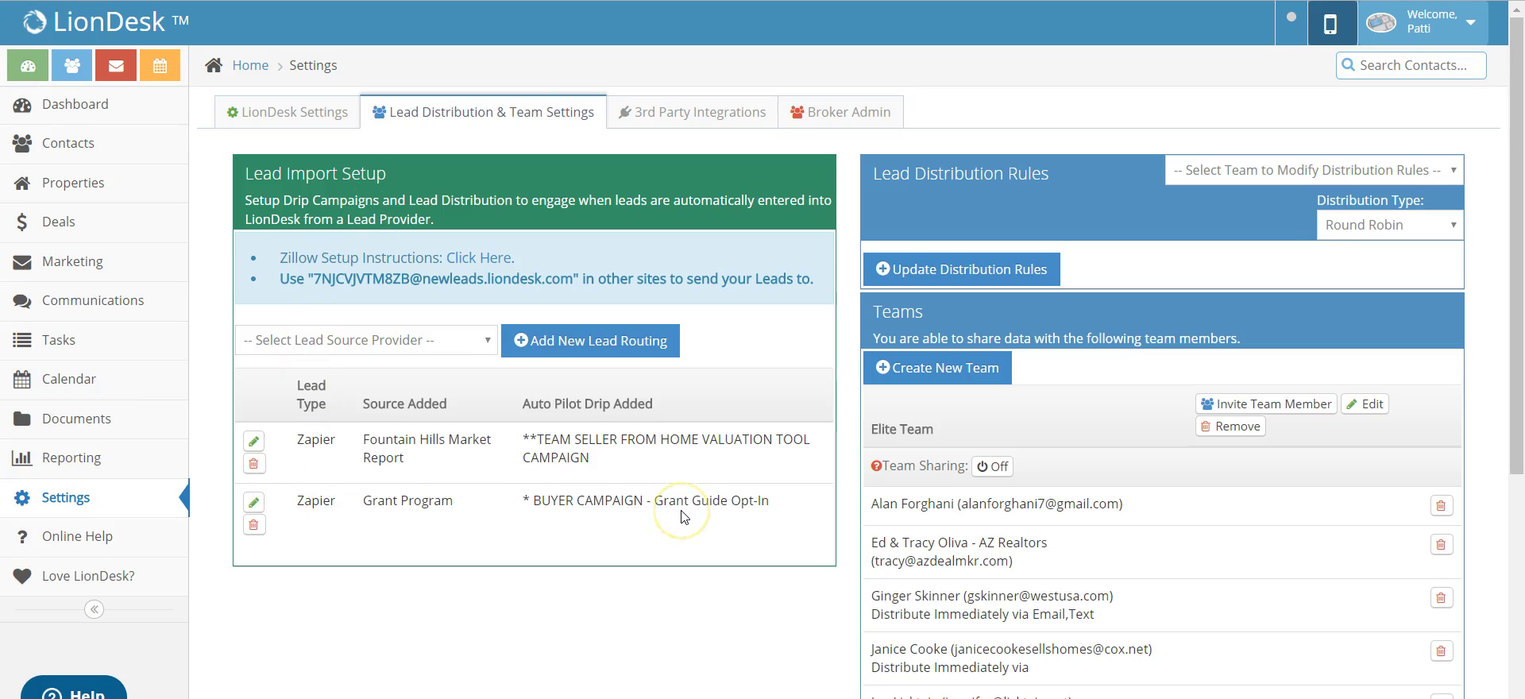
pyautogui.moveTo(1518, 193); pyautogui.dragTo(1516, 282)
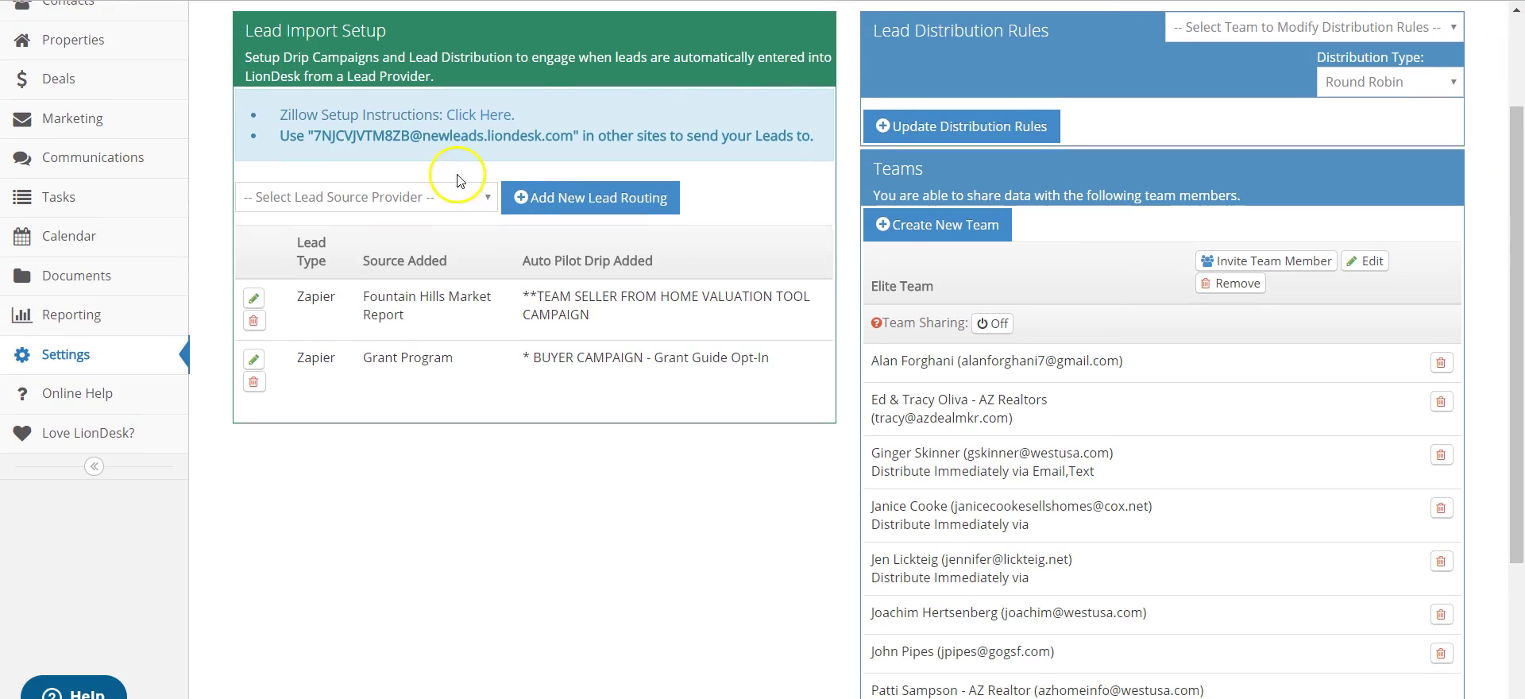
pyautogui.click(455, 196)
pyautogui.scroll(-1, 487, 321)
pyautogui.moveTo(488, 322); pyautogui.dragTo(499, 534)
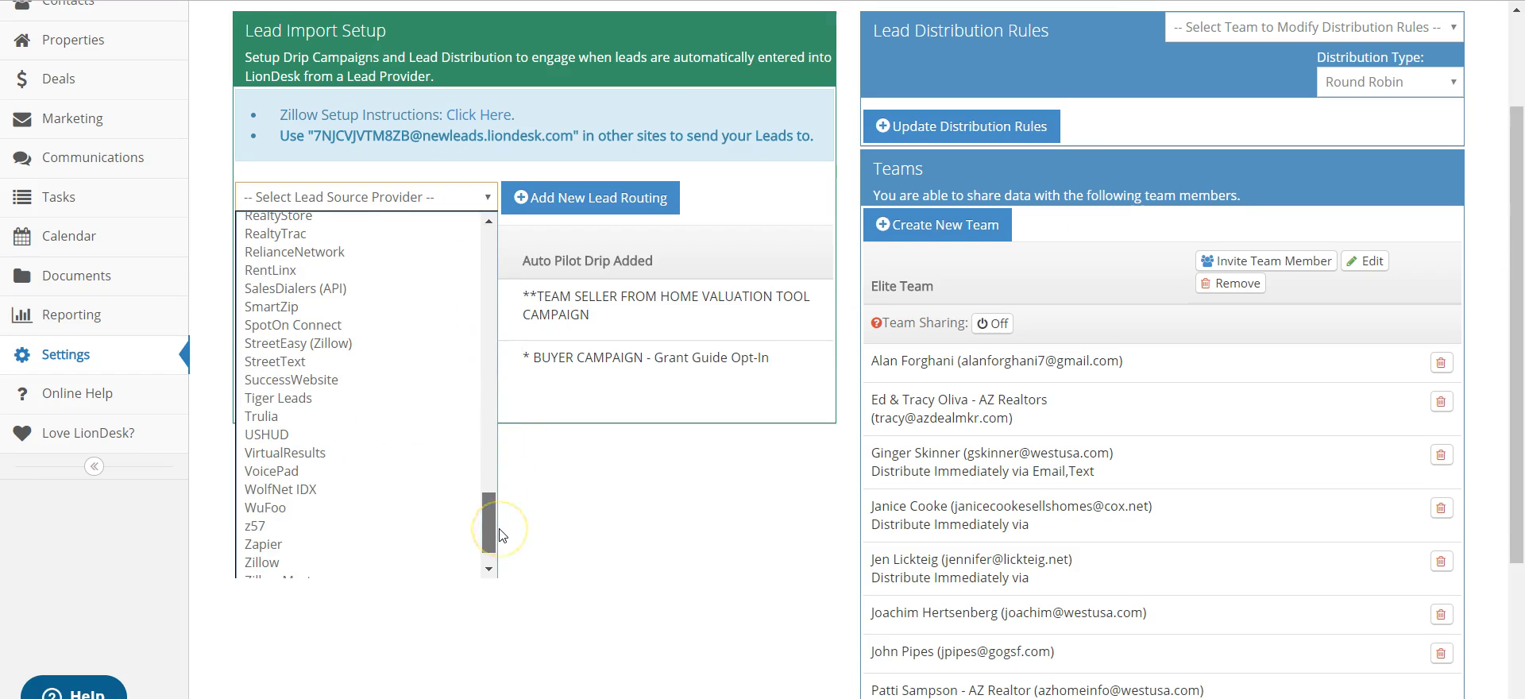
pyautogui.scroll(-1, 497, 541)
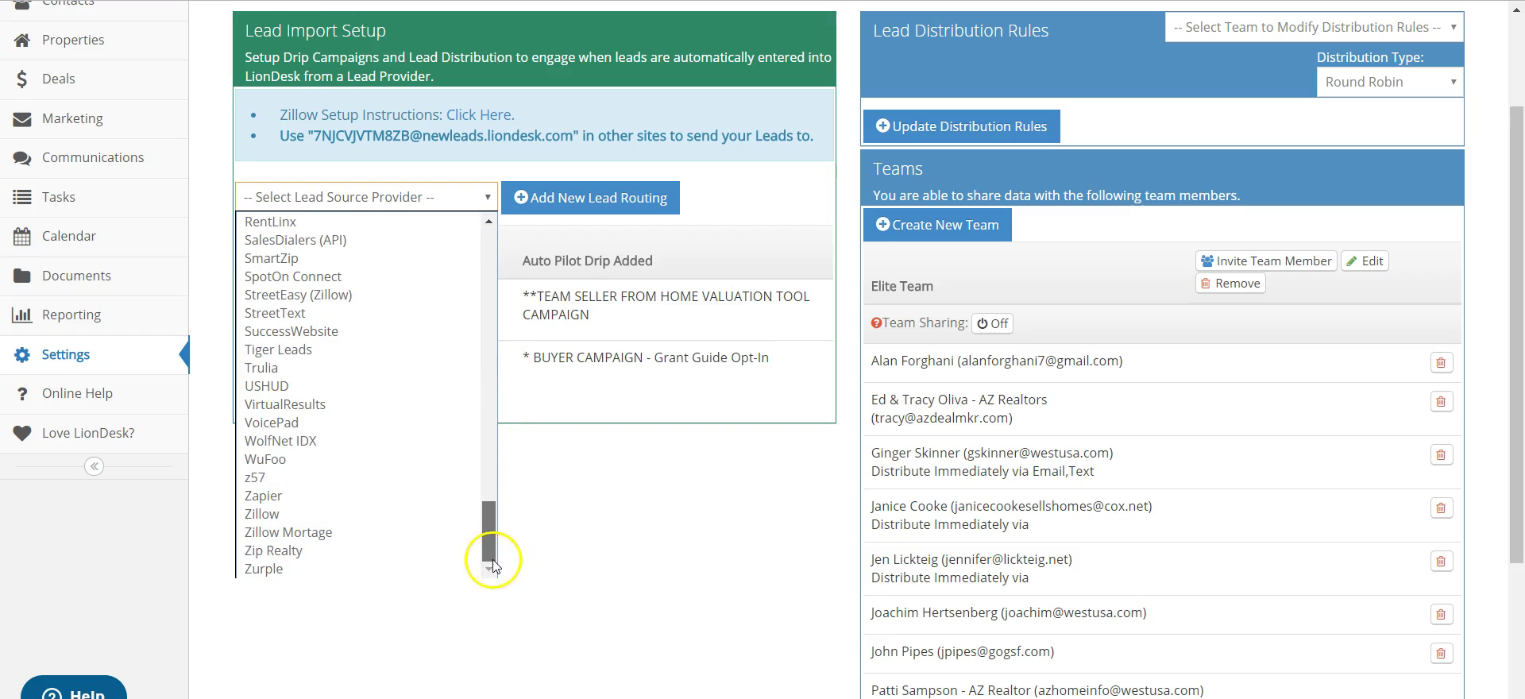
pyautogui.click(318, 497)
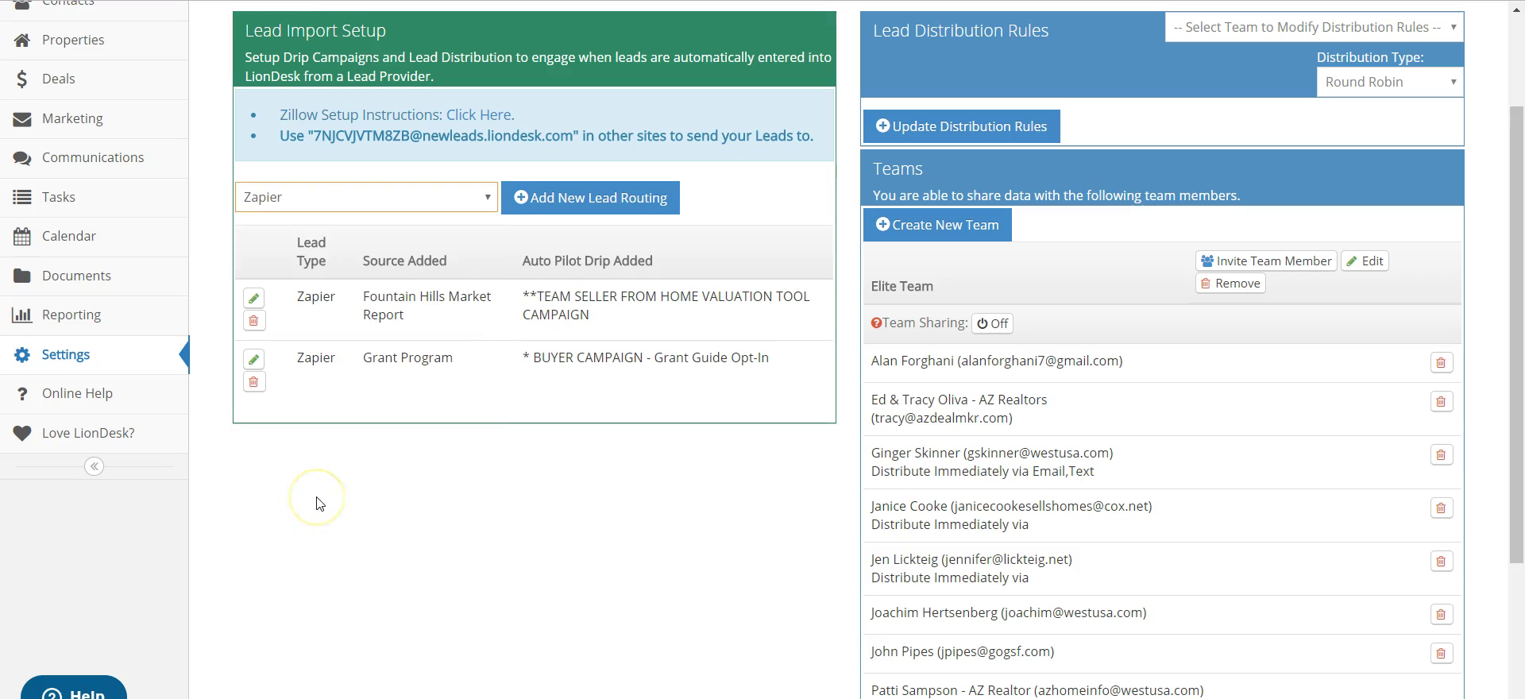
pyautogui.click(527, 183)
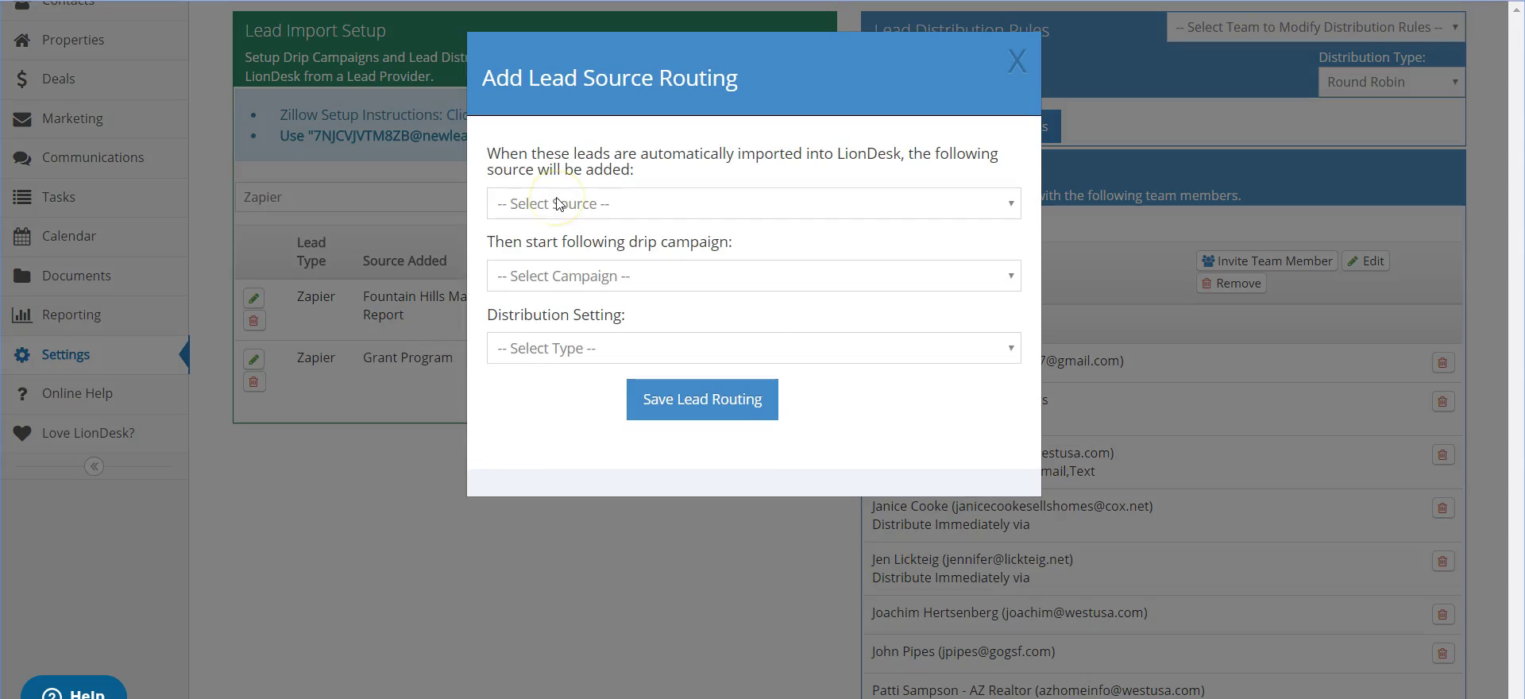
# Set the routing's source to Grant Program and its drip campaign to * BUYER CAMPAIGN - Grant Guide Opt-In
pyautogui.click(559, 204)
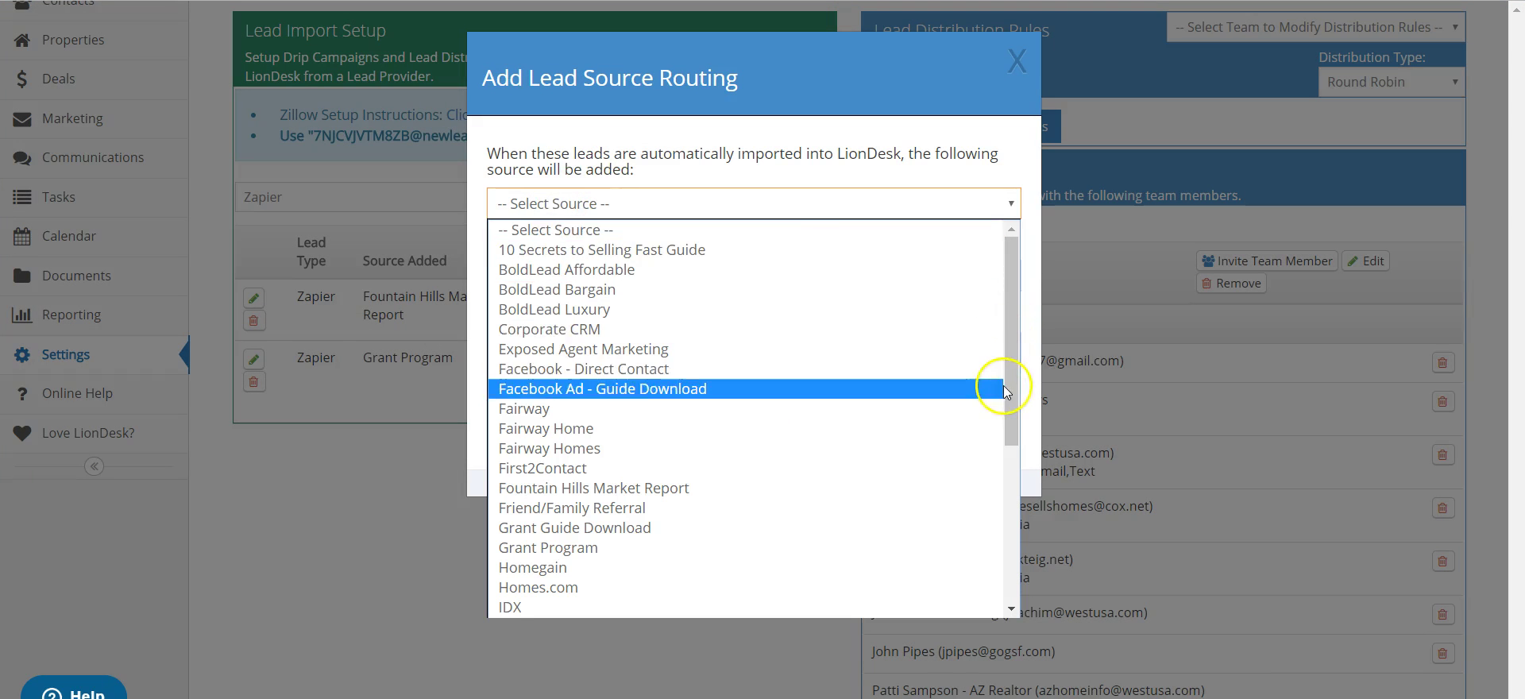
pyautogui.click(1001, 387)
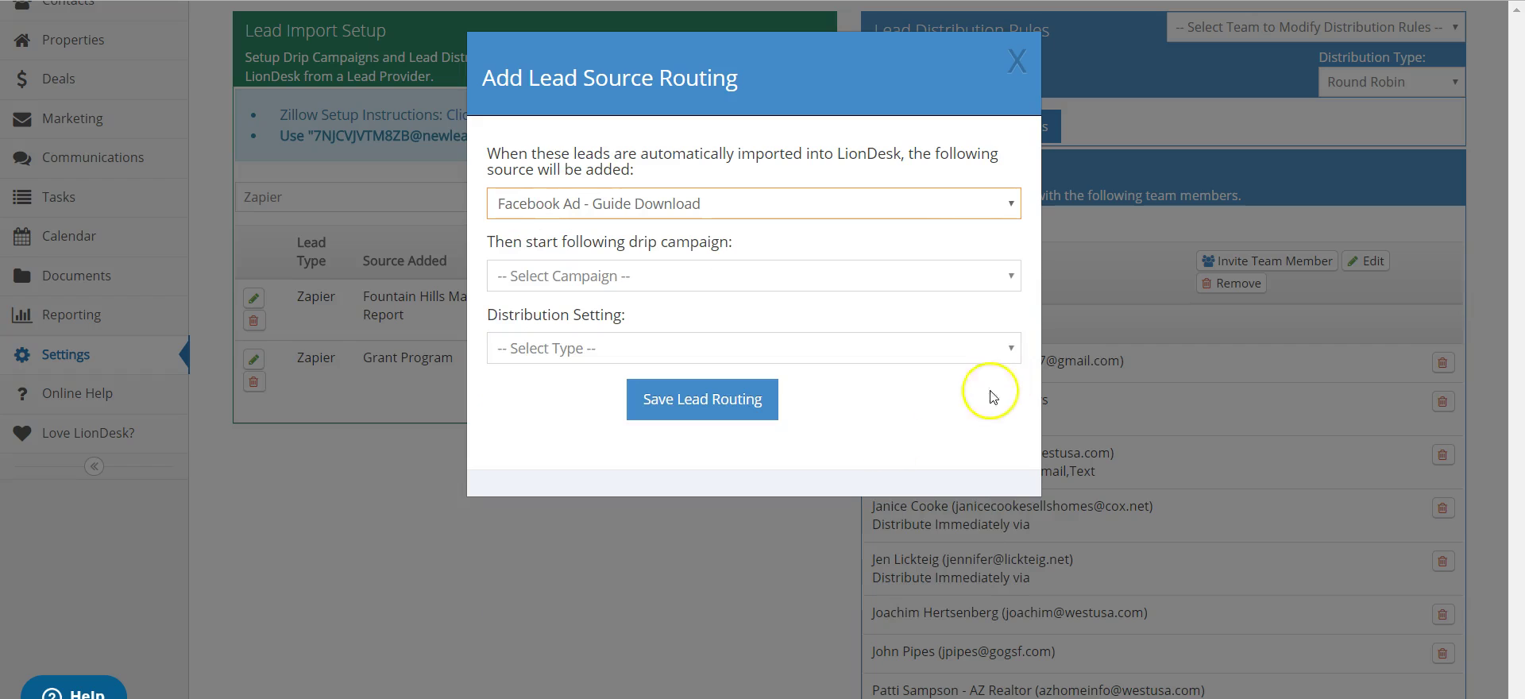
pyautogui.click(874, 208)
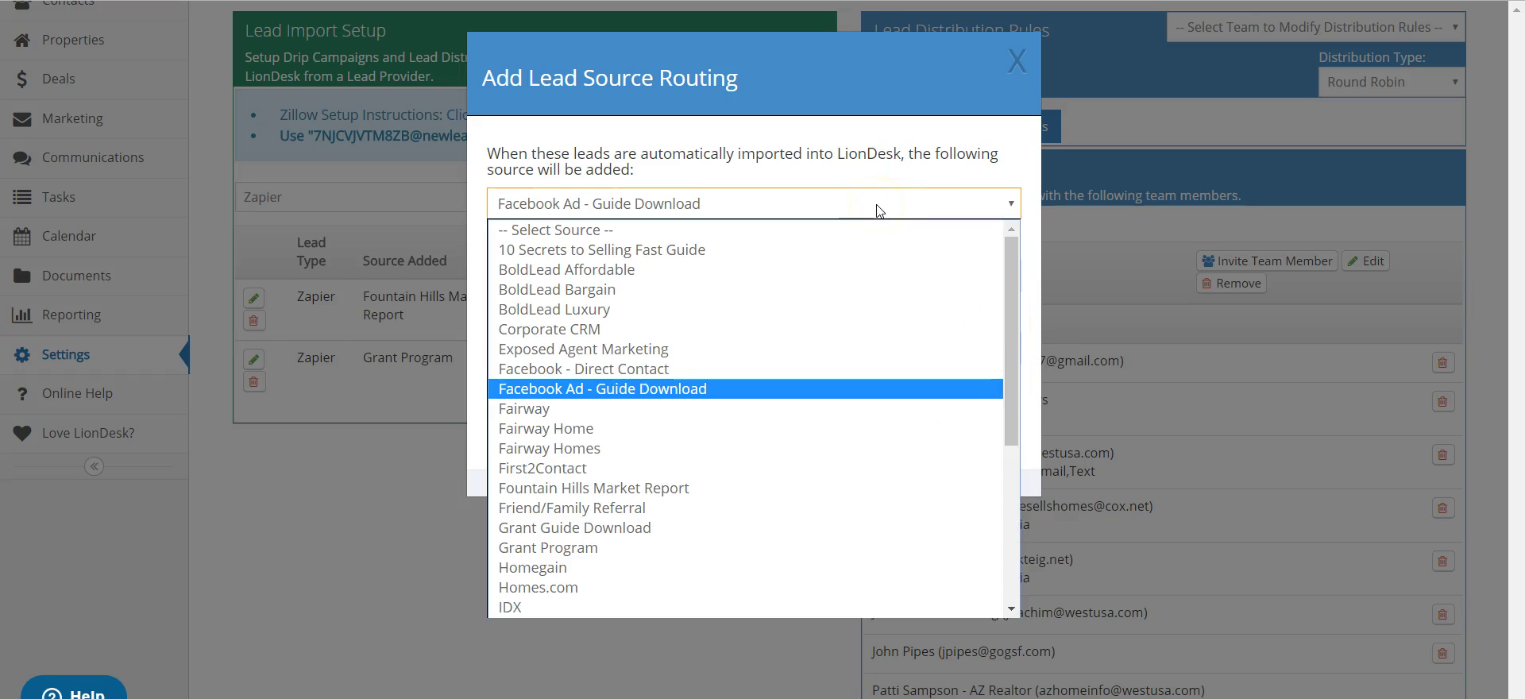
pyautogui.click(576, 548)
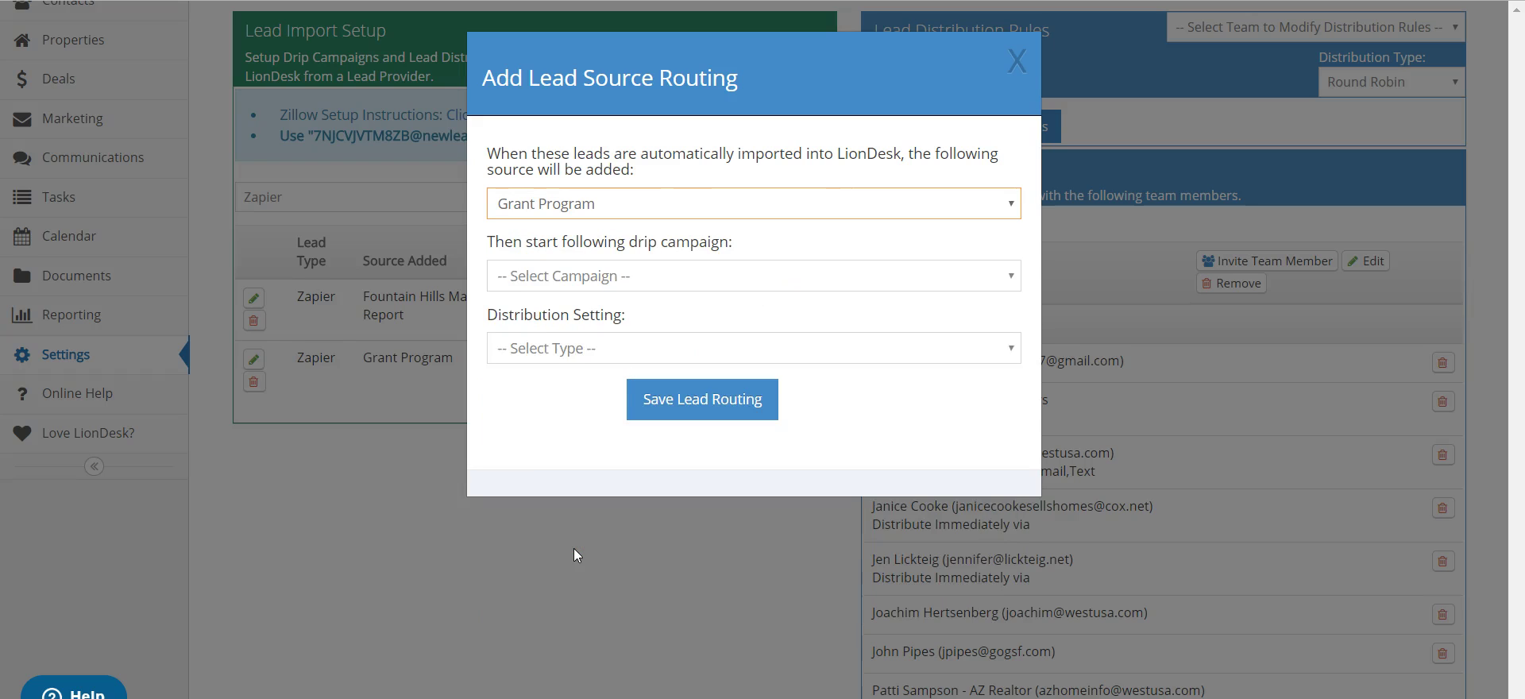
pyautogui.click(702, 284)
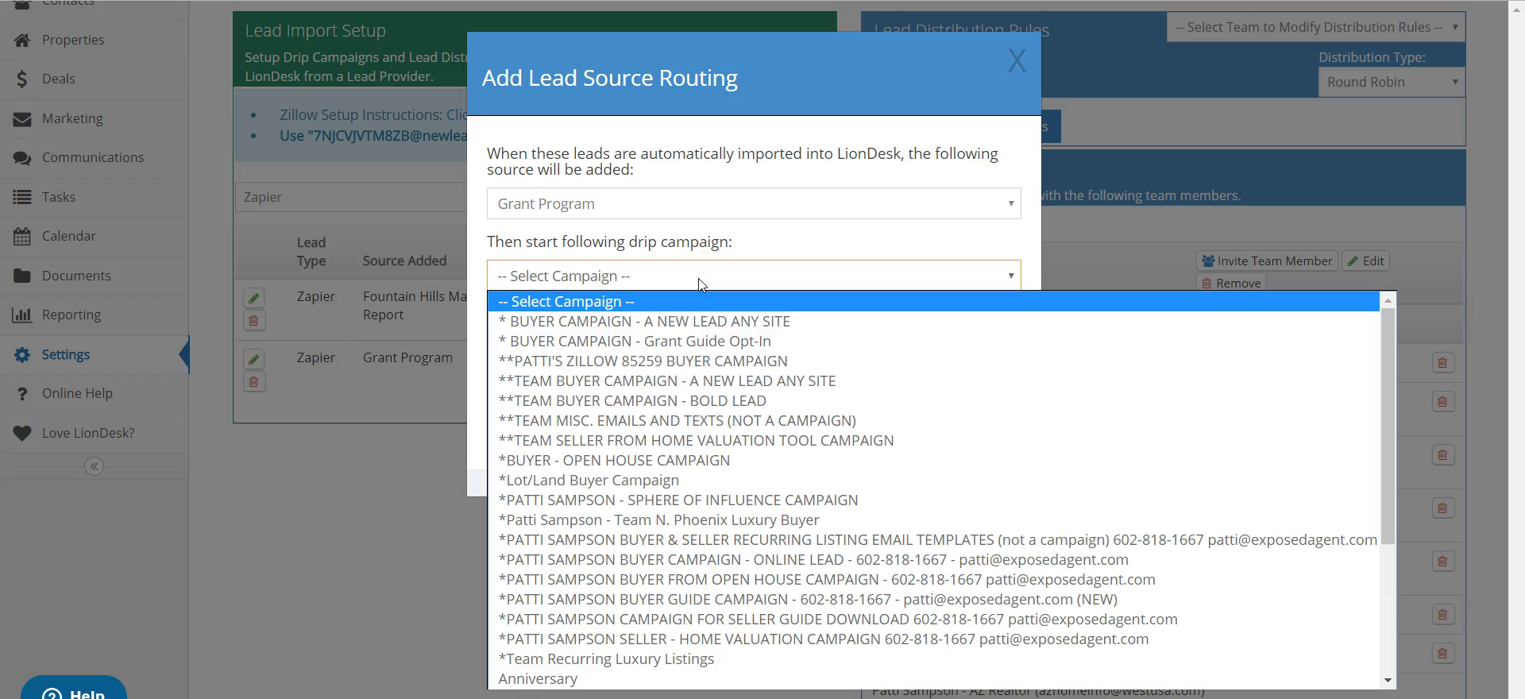
pyautogui.click(700, 341)
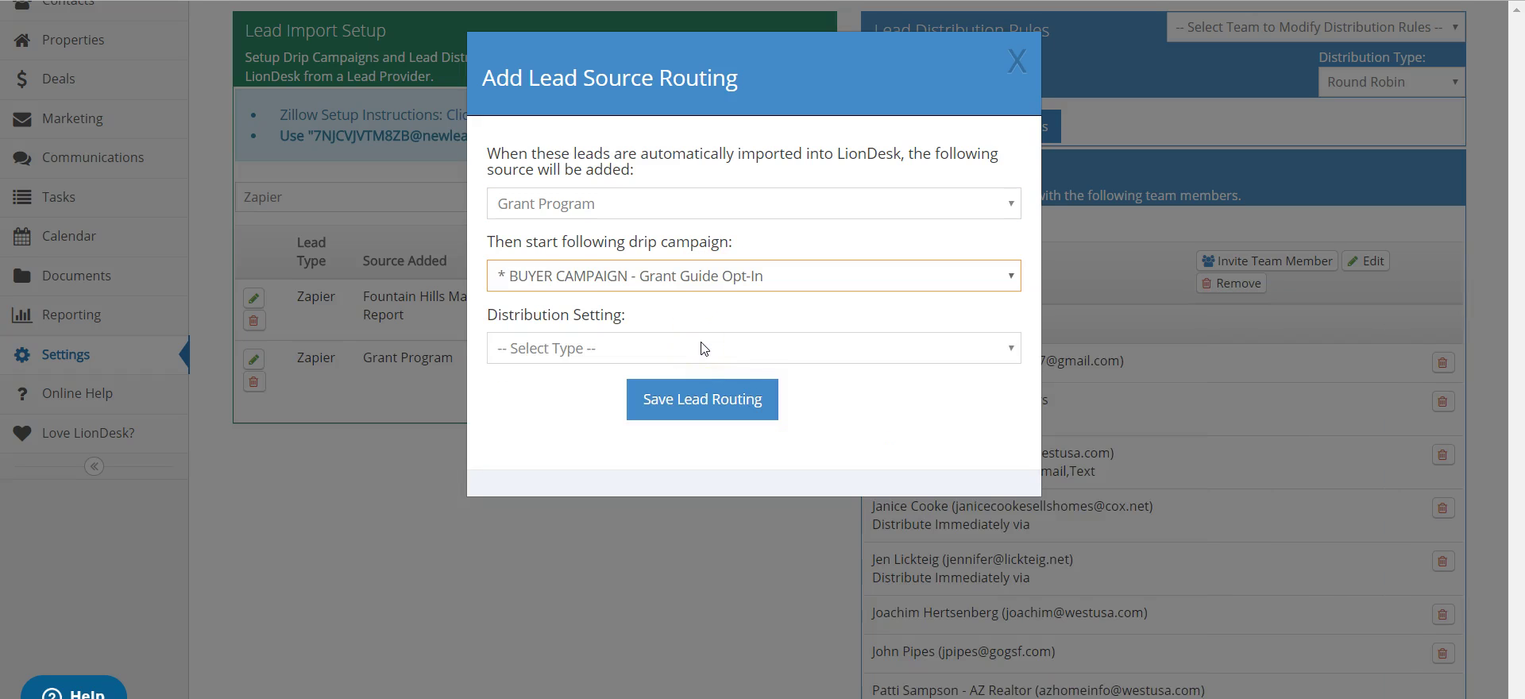
# Set the distribution setting to Individual and save the lead routing
pyautogui.click(700, 348)
pyautogui.click(618, 394)
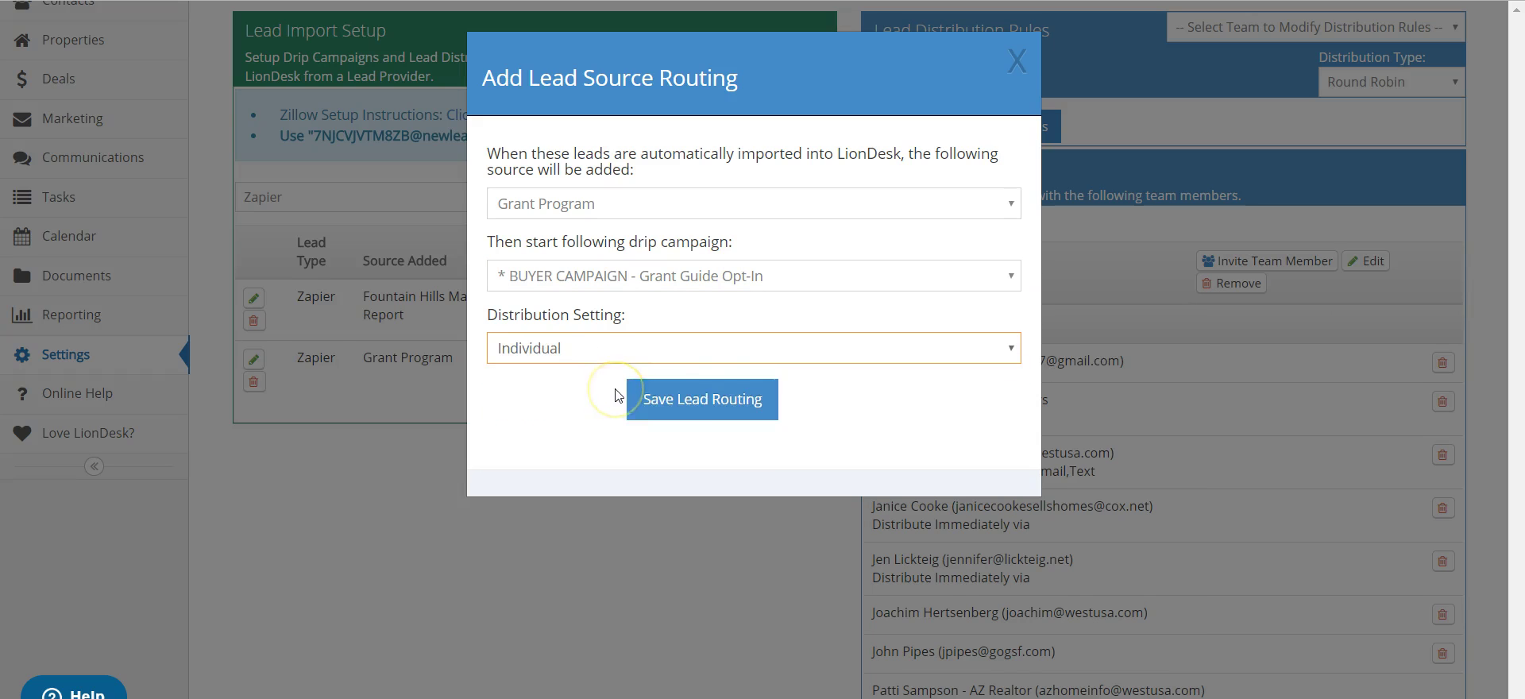
pyautogui.click(697, 402)
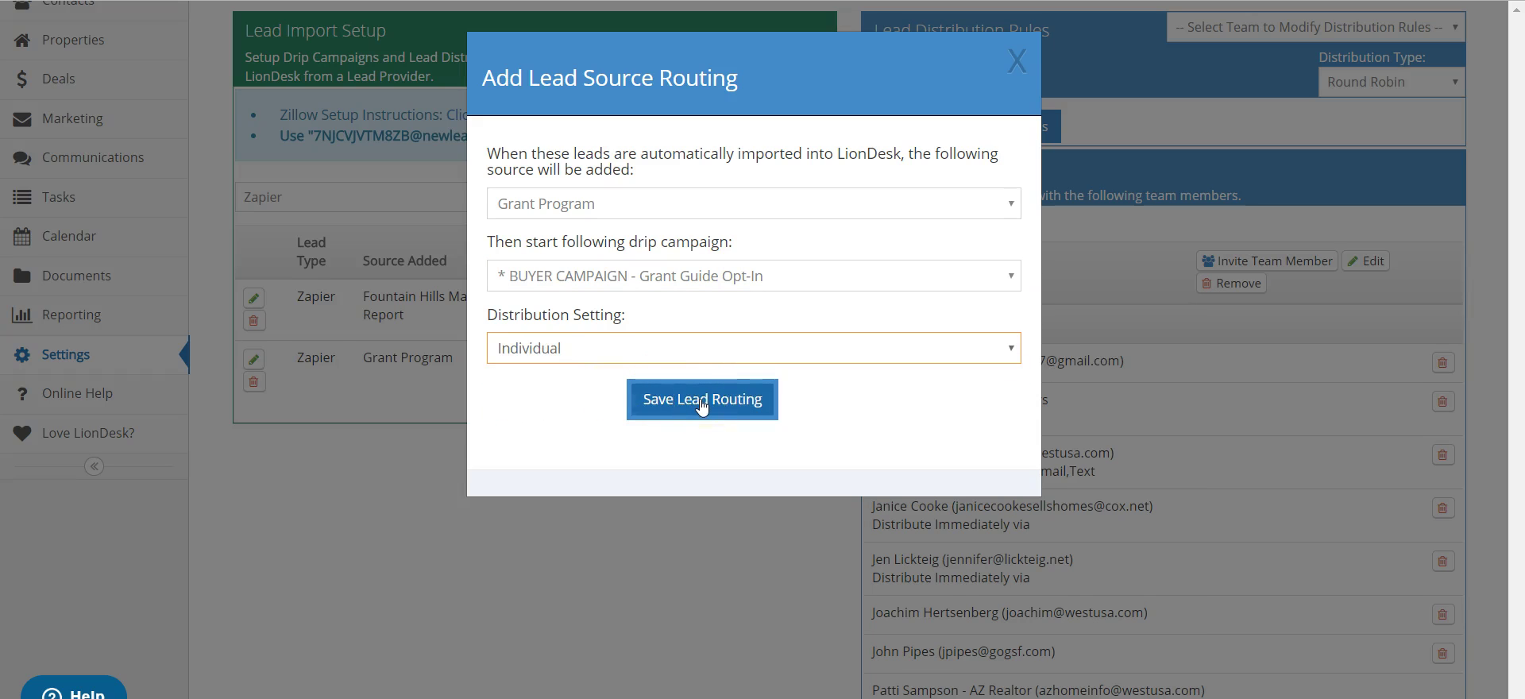
pyautogui.click(693, 401)
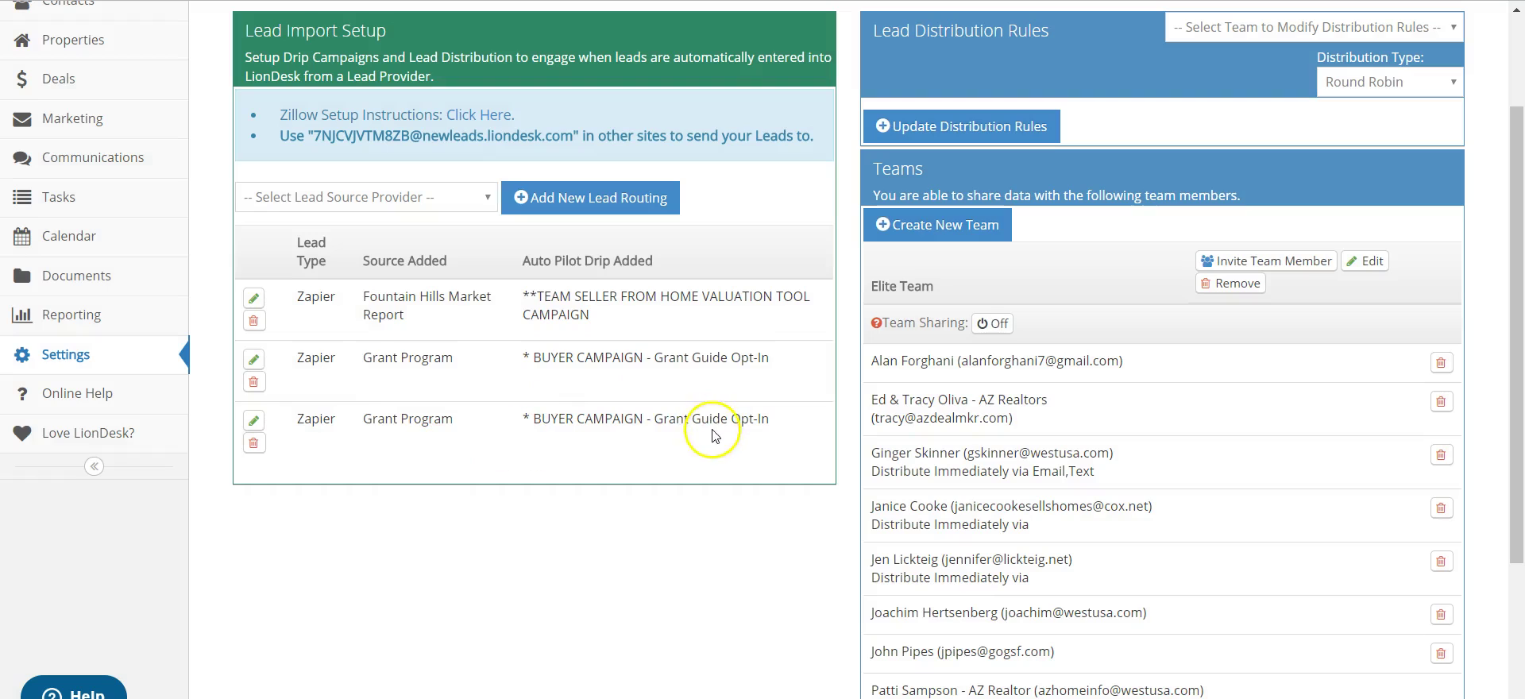
# Remove the duplicate Grant Program routing, the last one in the lead routing list
pyautogui.click(253, 447)
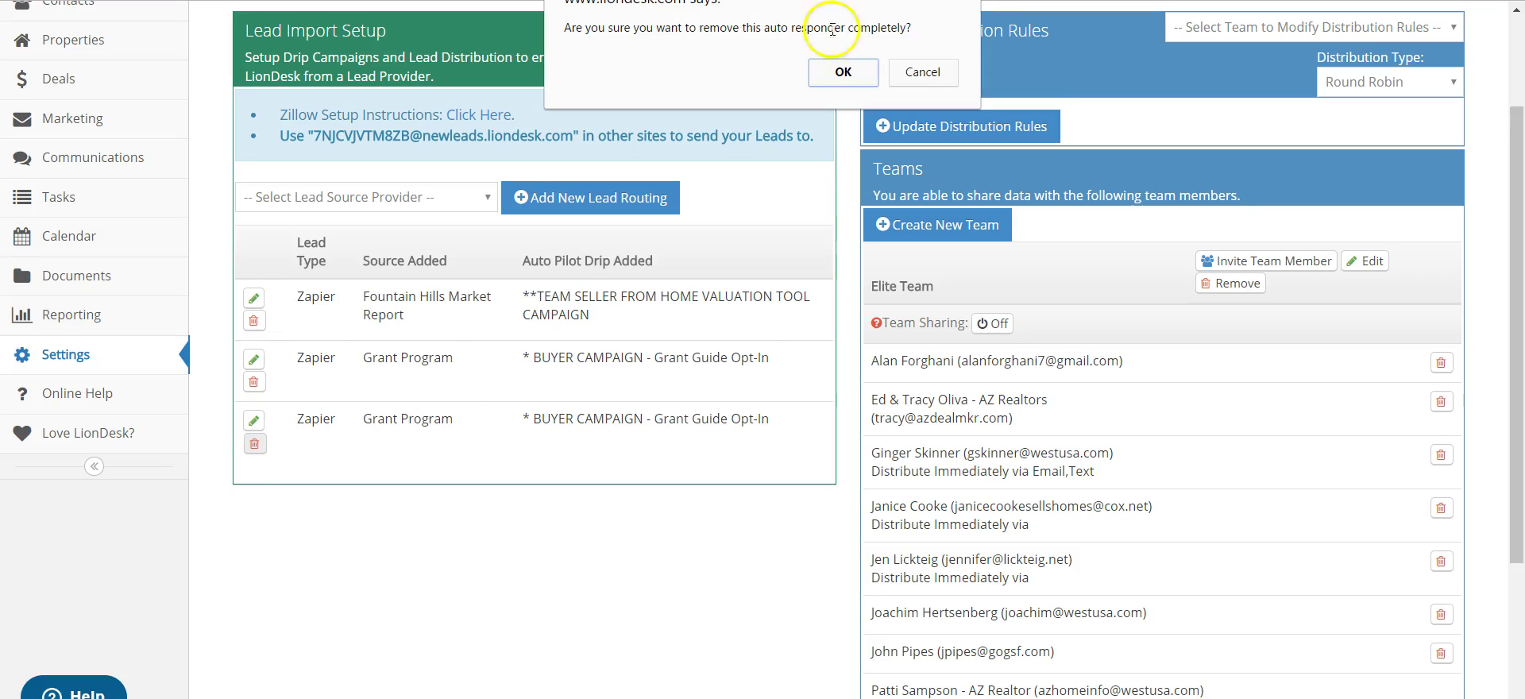
pyautogui.click(848, 82)
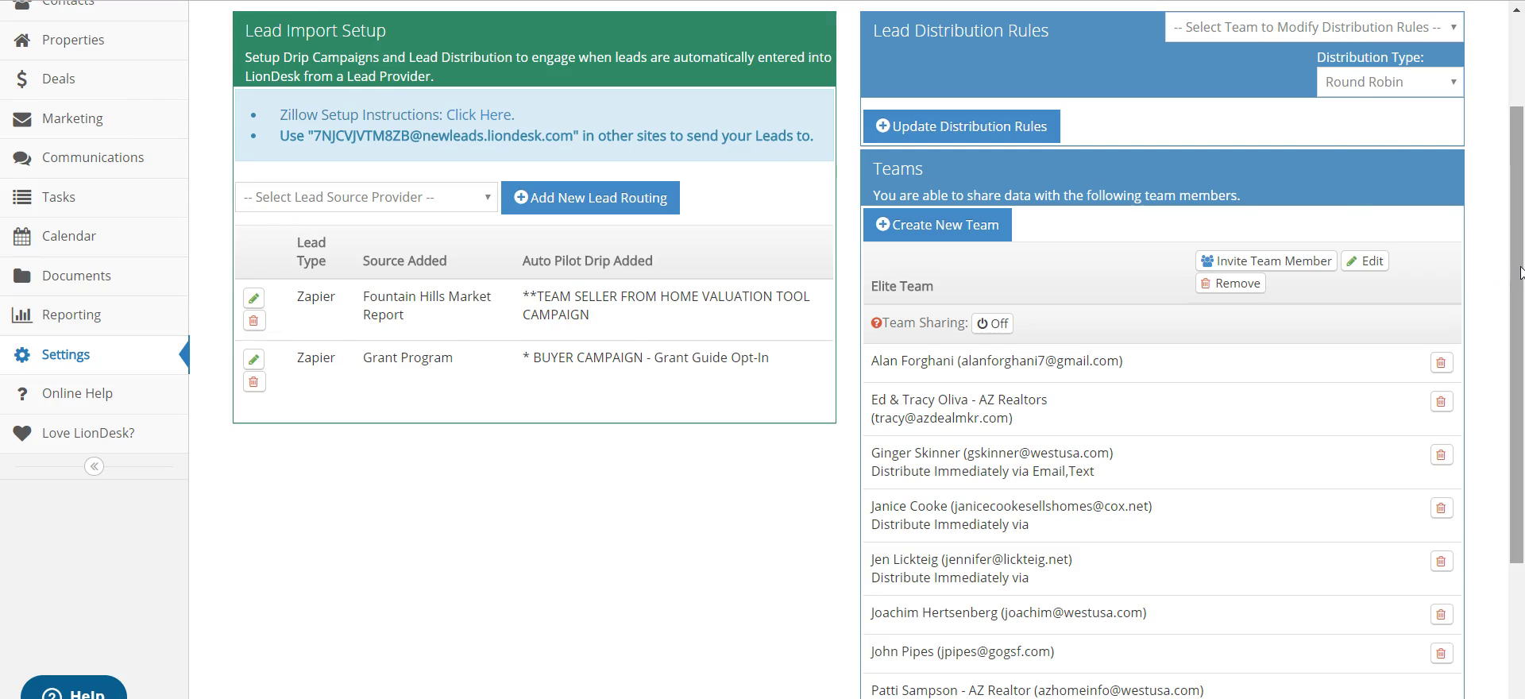
pyautogui.moveTo(1519, 273); pyautogui.dragTo(1519, 189)
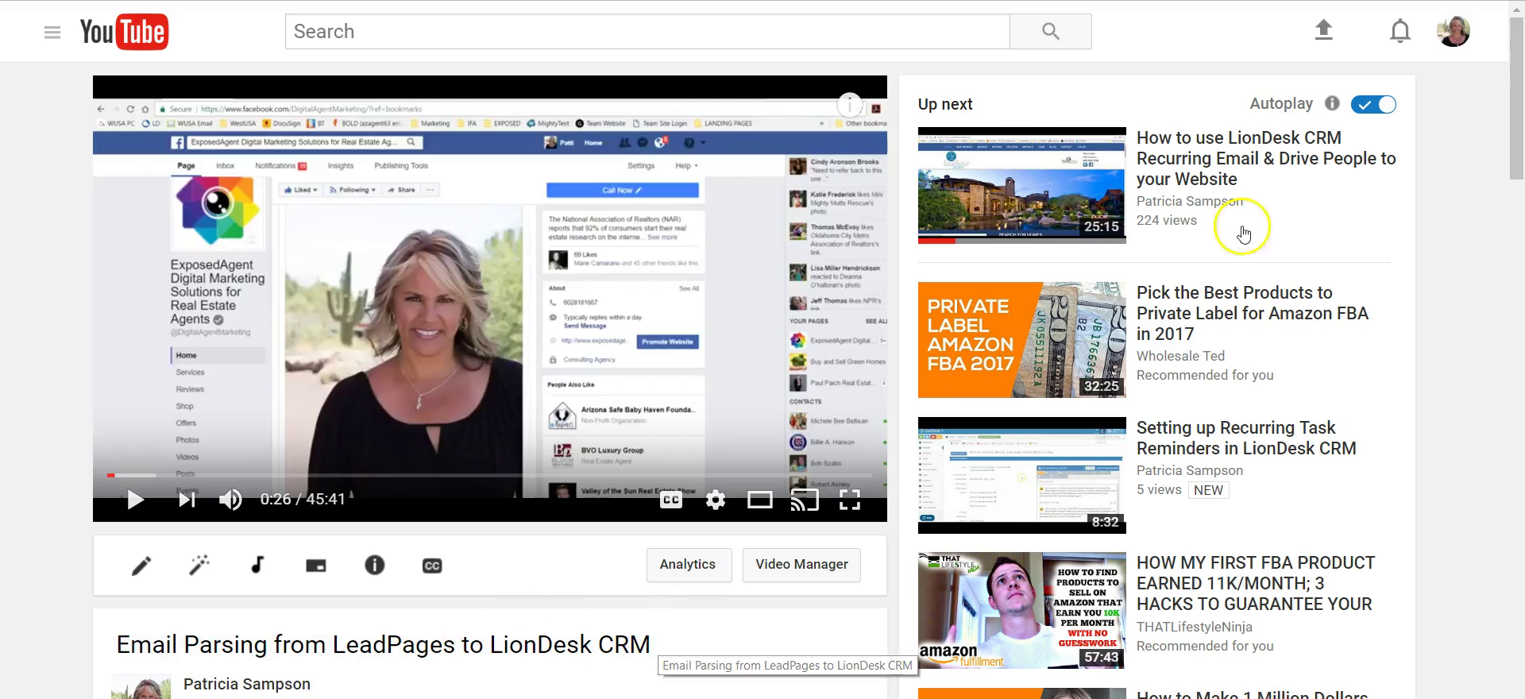
# View the channel details and description of the YouTube video Email Parsing from LeadPages to LionDesk CRM
pyautogui.moveTo(1518, 87); pyautogui.dragTo(1517, 151)
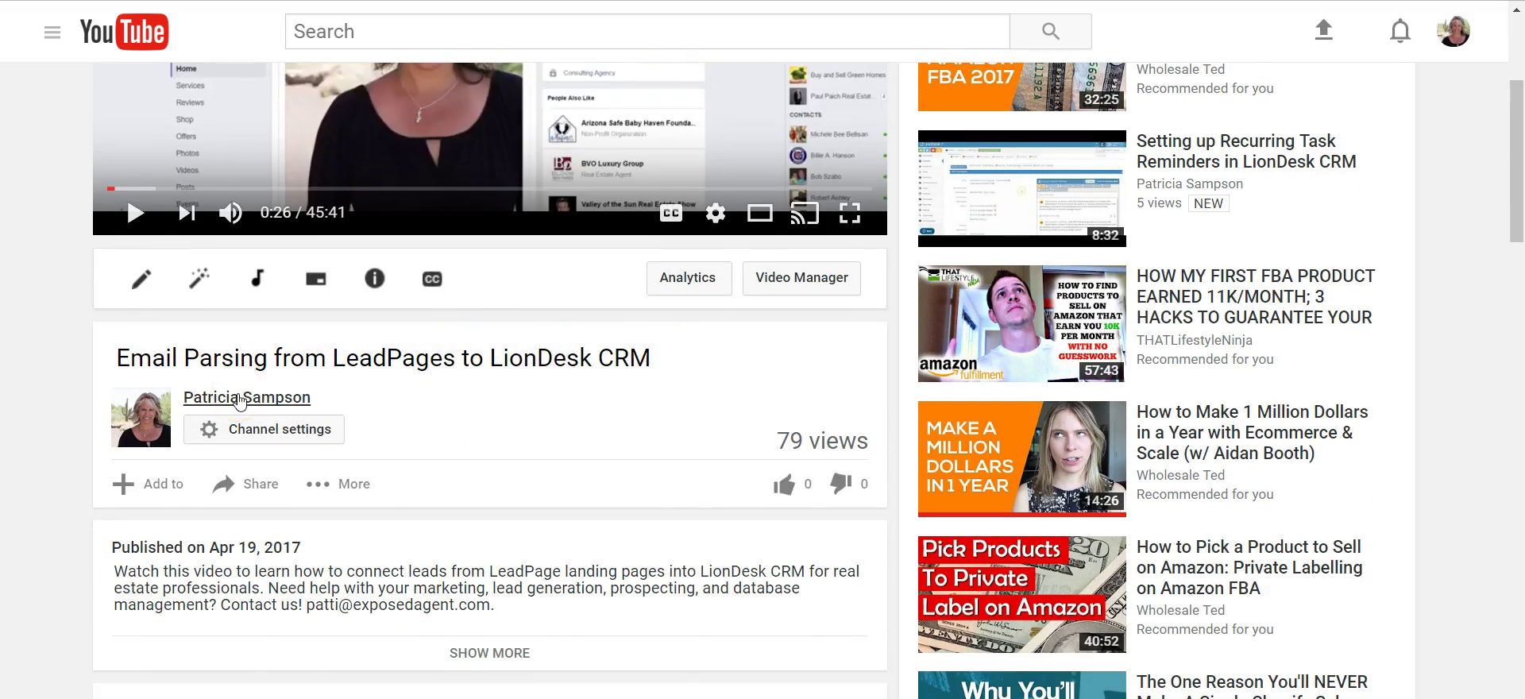
pyautogui.moveTo(241, 400)
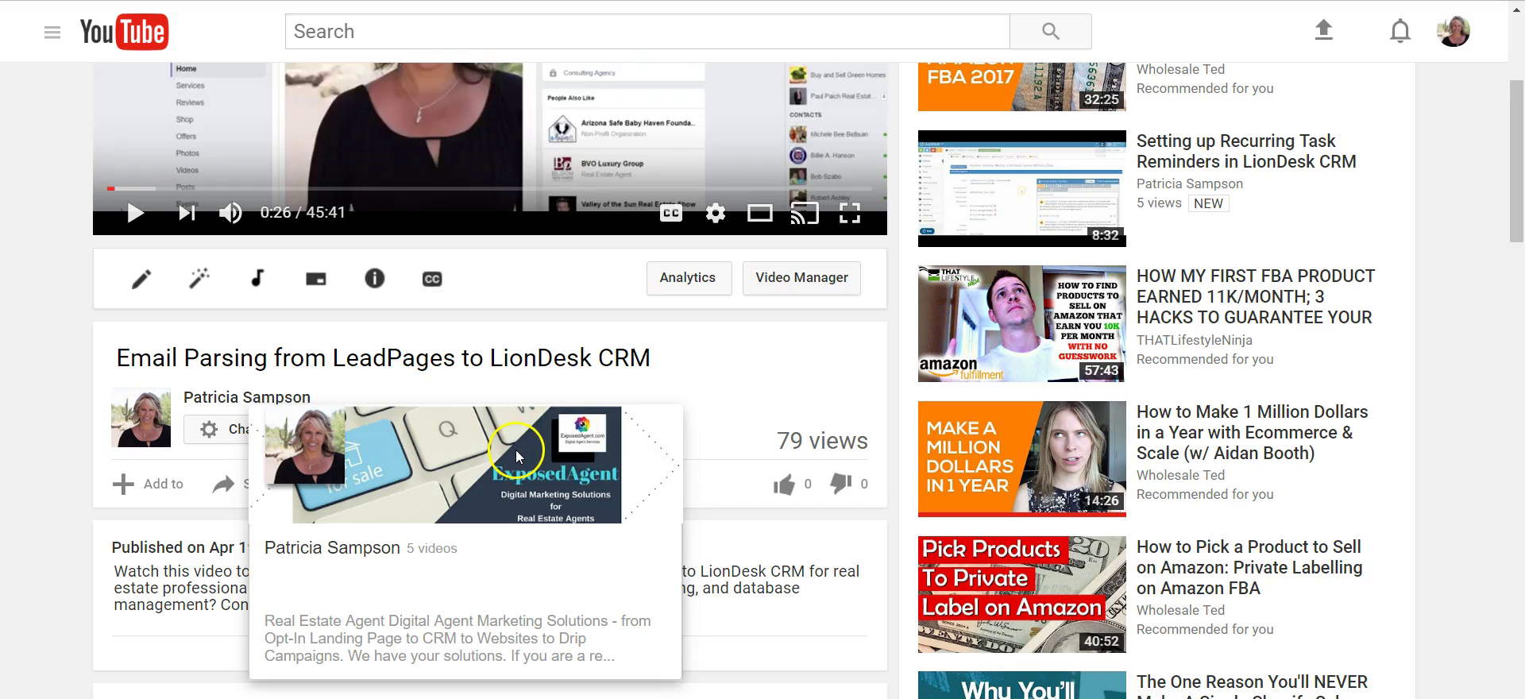
pyautogui.moveTo(1382, 279)
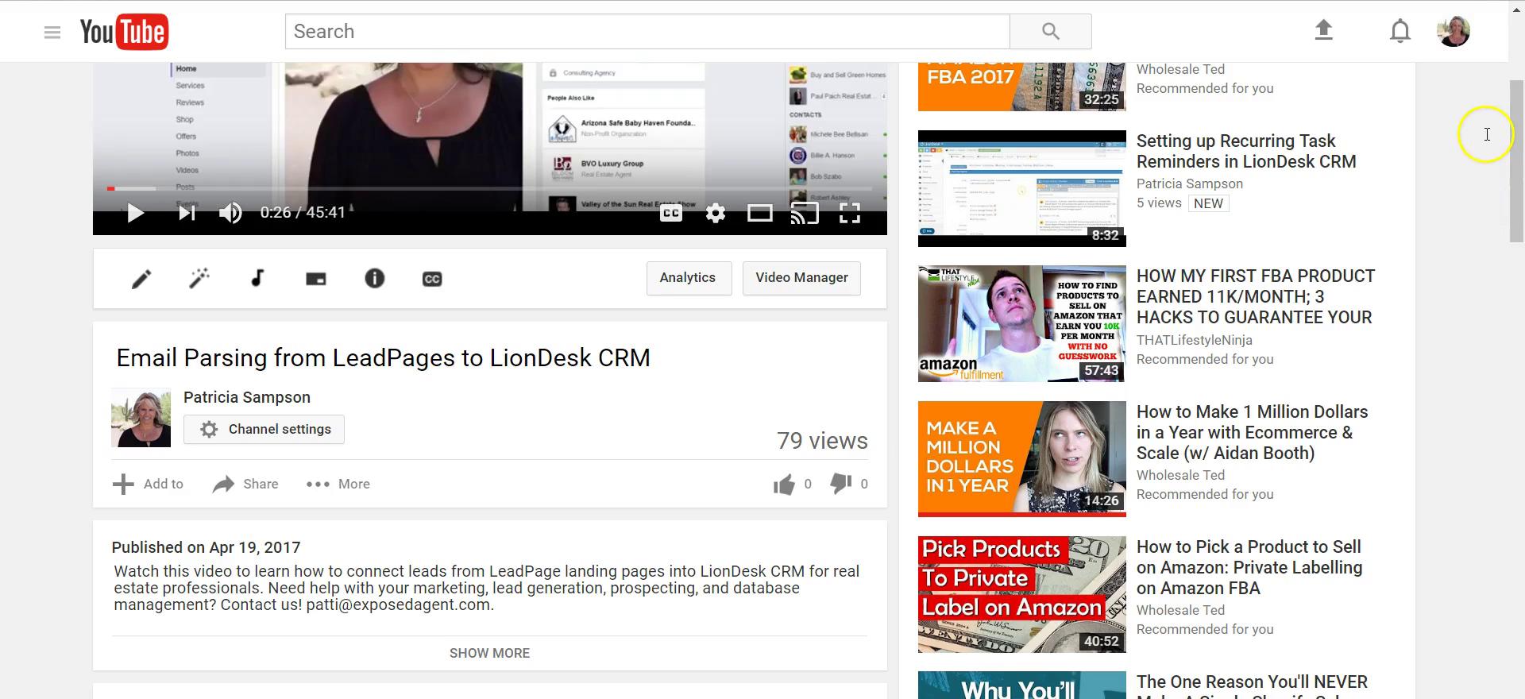
pyautogui.moveTo(1517, 186); pyautogui.dragTo(1517, 113)
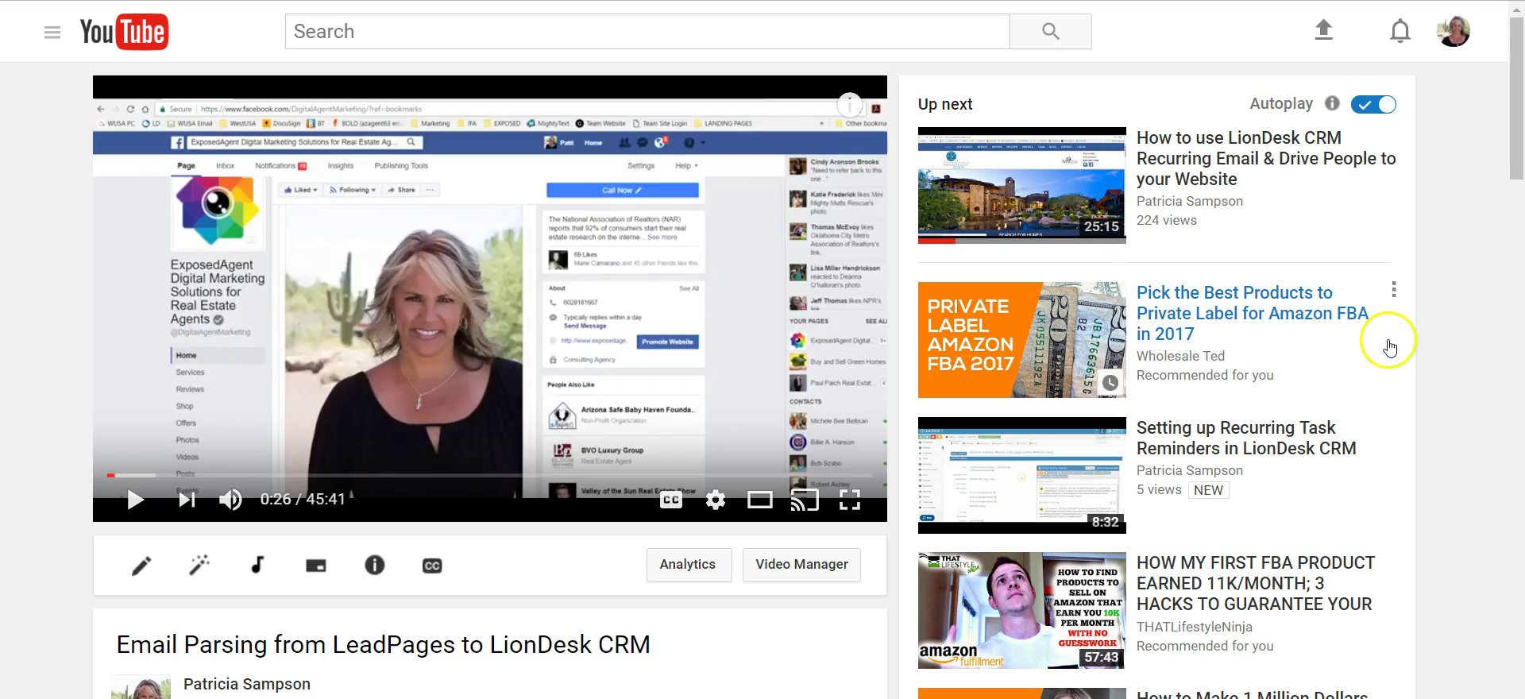
pyautogui.moveTo(1519, 153); pyautogui.dragTo(1495, 48)
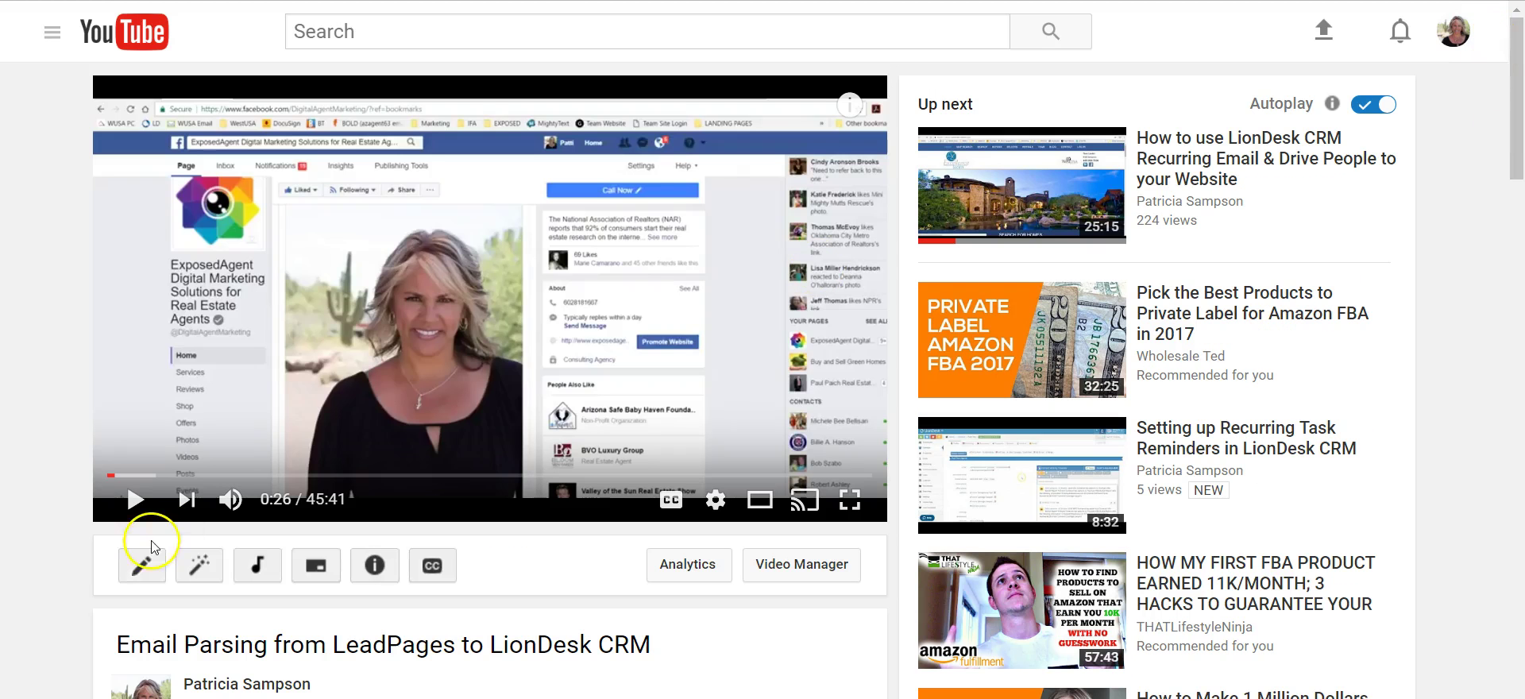